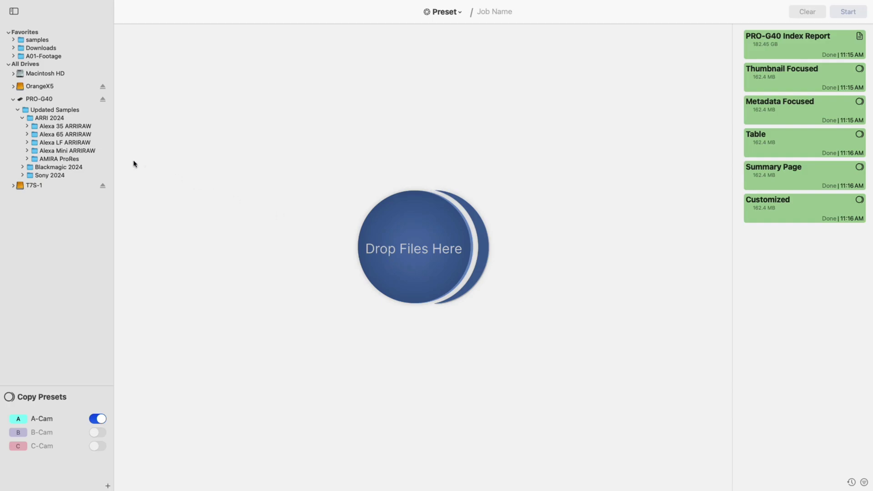
# Start an 8 GB speed benchmark of the PRO-G40 drive with xxHash64 verification enabled.
pyautogui.click(48, 100)
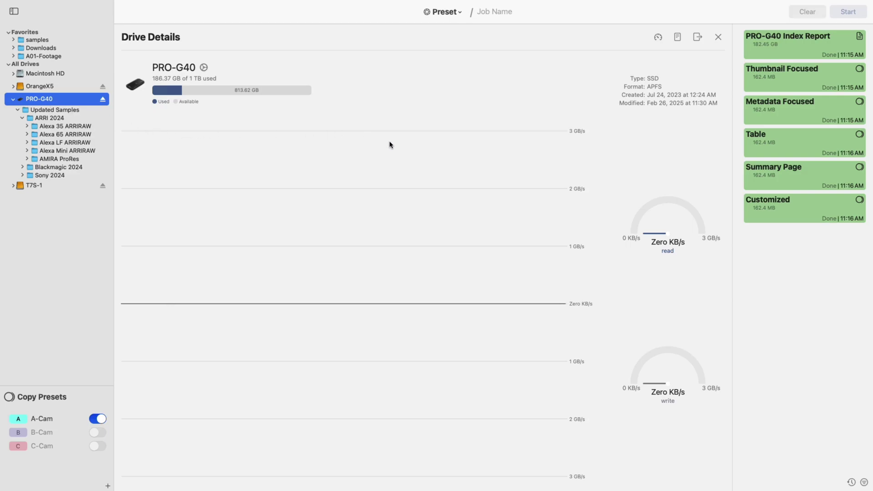
pyautogui.click(658, 38)
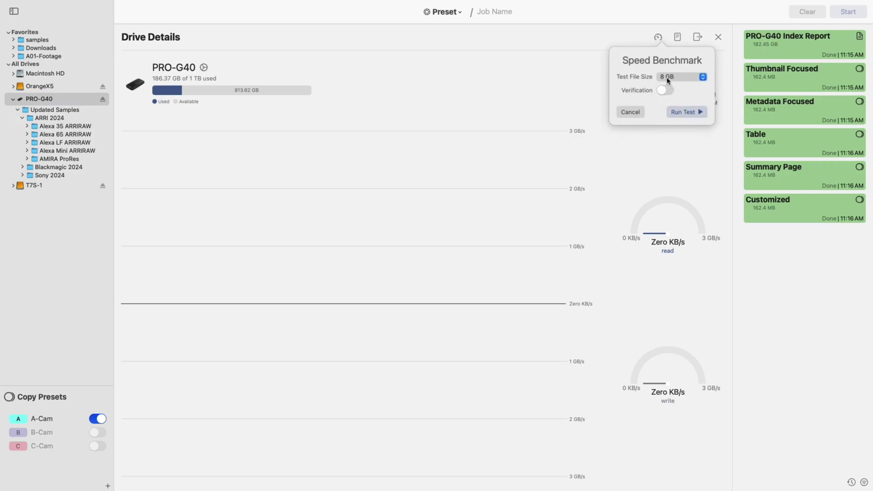
pyautogui.click(665, 91)
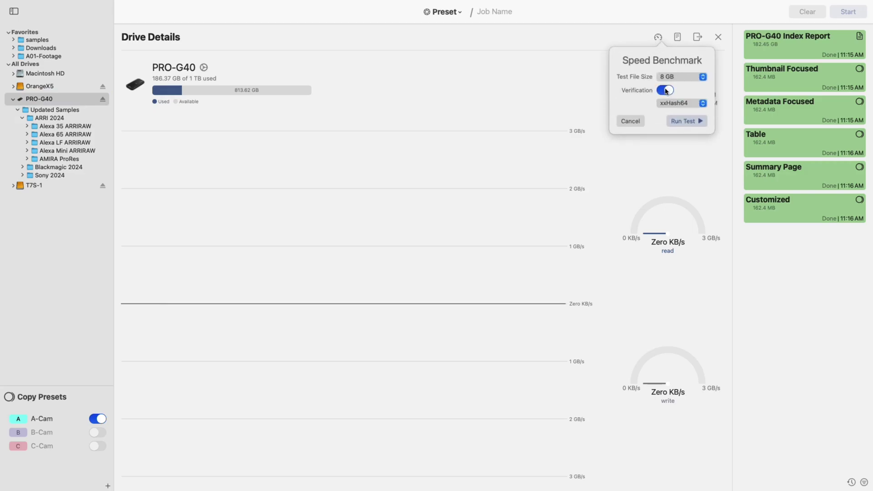
pyautogui.click(677, 122)
# Turn on Override Drive Settings for PRO-G40, showing 1 read, 1 write and 1 MB buffer.
pyautogui.click(685, 121)
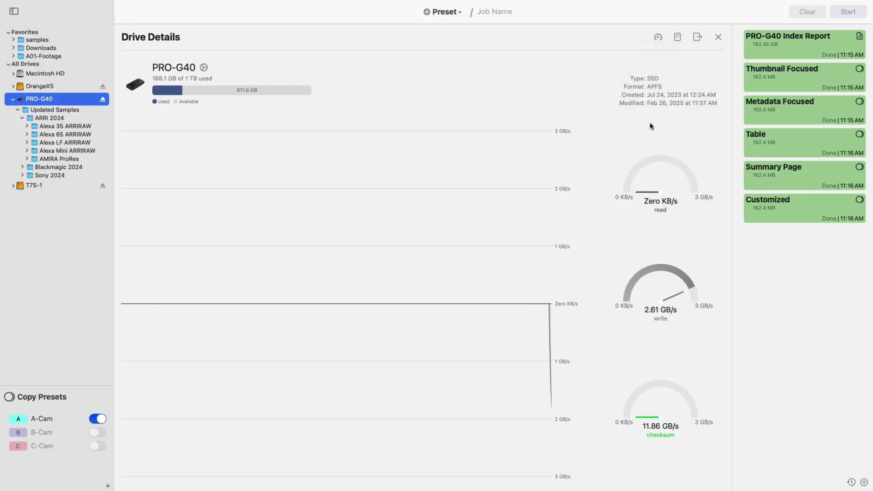
pyautogui.click(204, 68)
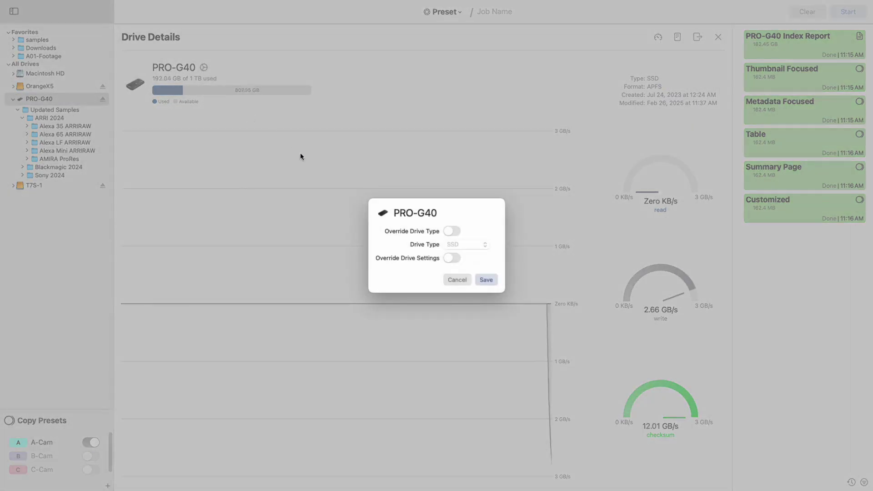
pyautogui.click(451, 258)
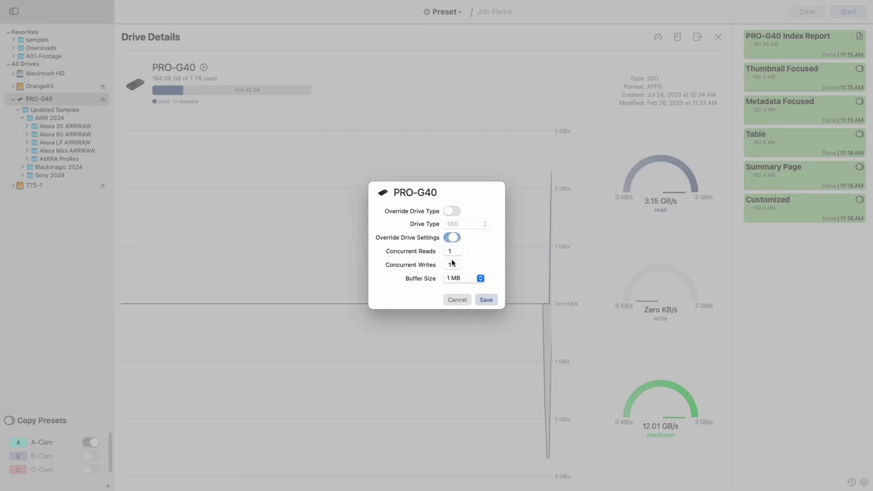
# Compare the 11:30:35, 11:26:59 and 11:24:17 AM PRO-G40 speed test runs, then close the history.
pyautogui.click(463, 301)
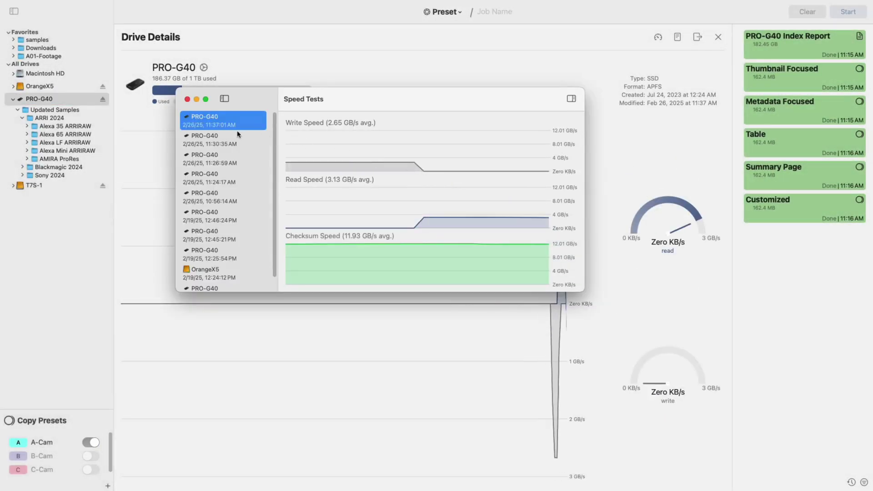
pyautogui.click(219, 140)
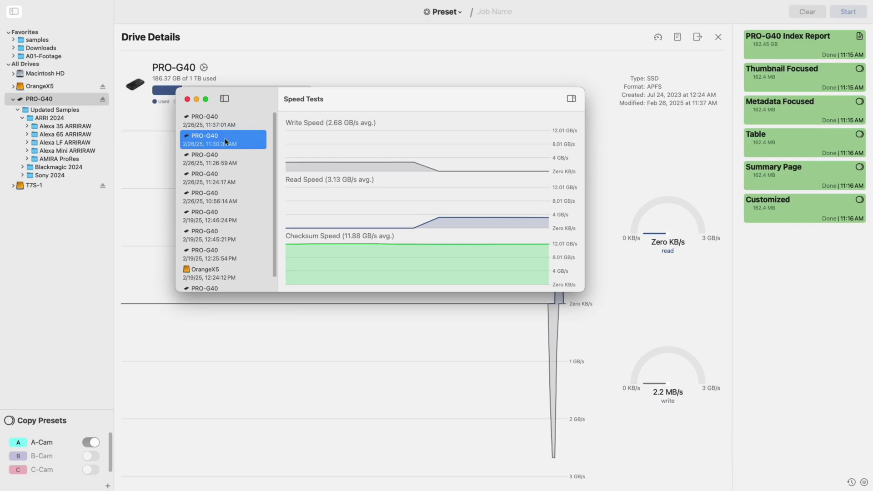
pyautogui.click(221, 159)
pyautogui.click(225, 184)
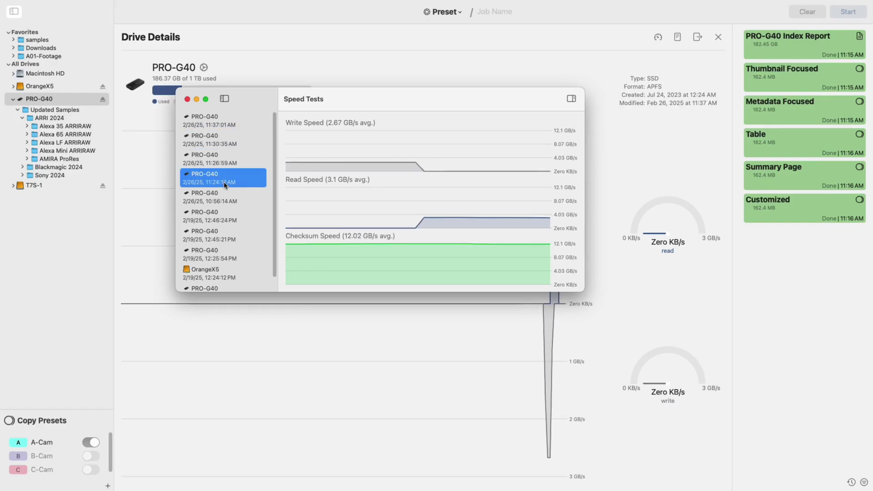
pyautogui.click(188, 99)
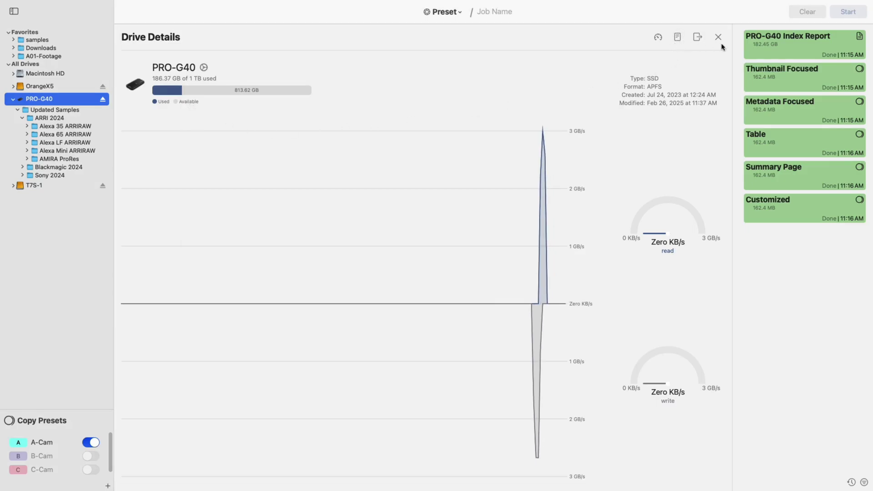
# Scroll through the PRO-G40 Index Report's PDF file listing, then close the report.
pyautogui.click(813, 41)
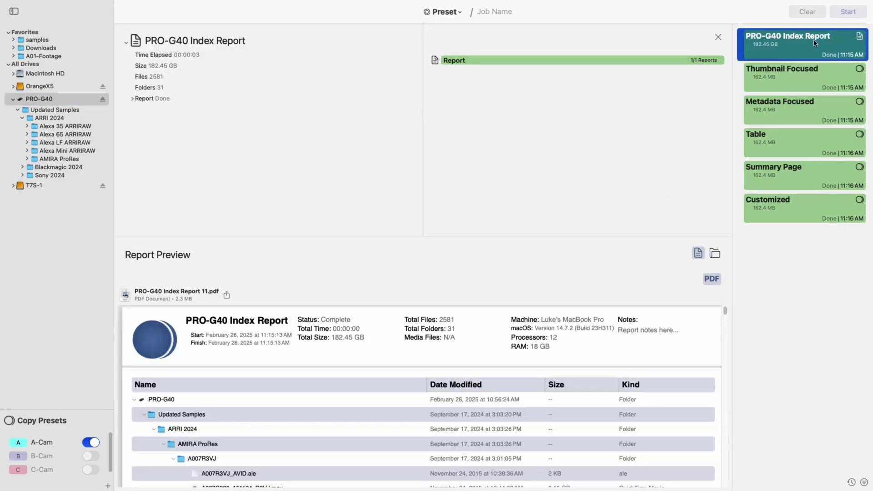
pyautogui.scroll(-3, 439, 397)
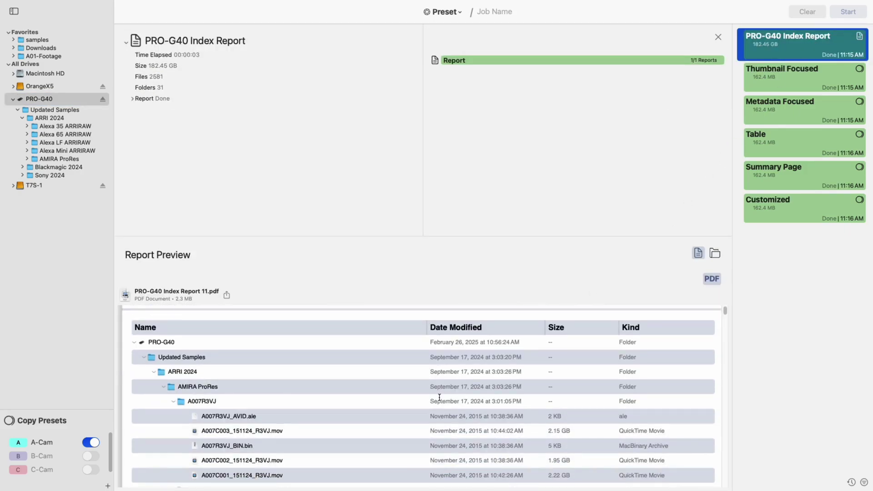
pyautogui.scroll(-1, 439, 397)
pyautogui.scroll(-2, 439, 398)
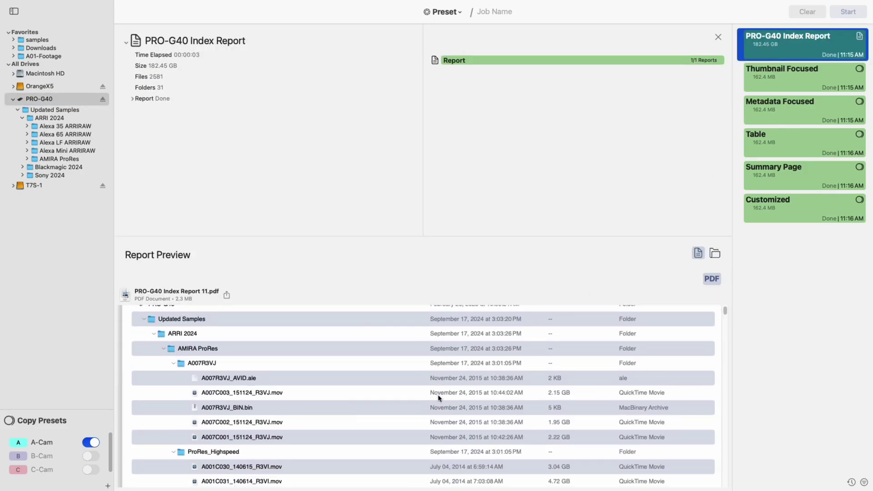
pyautogui.scroll(-5, 438, 394)
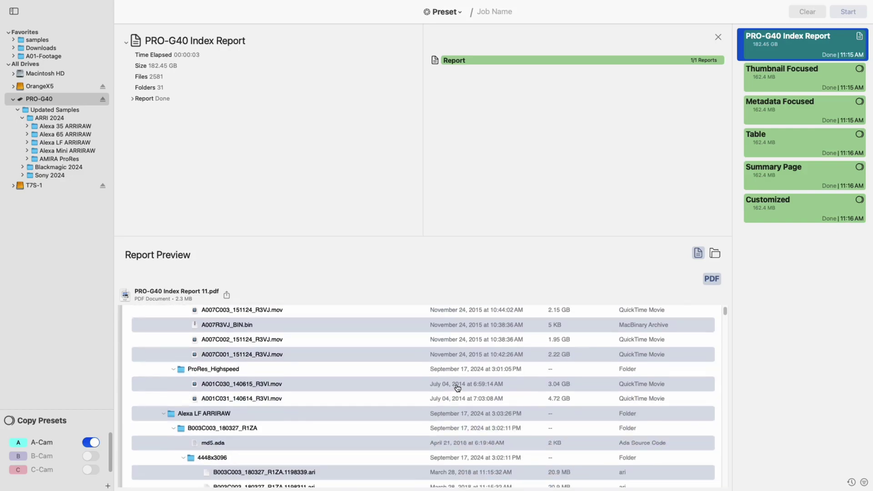
pyautogui.scroll(-3, 456, 388)
pyautogui.scroll(-7, 457, 387)
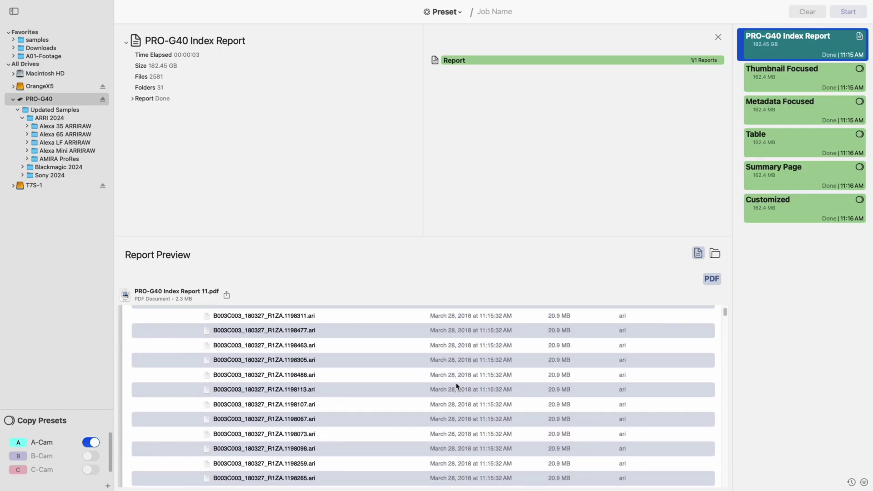
pyautogui.click(717, 37)
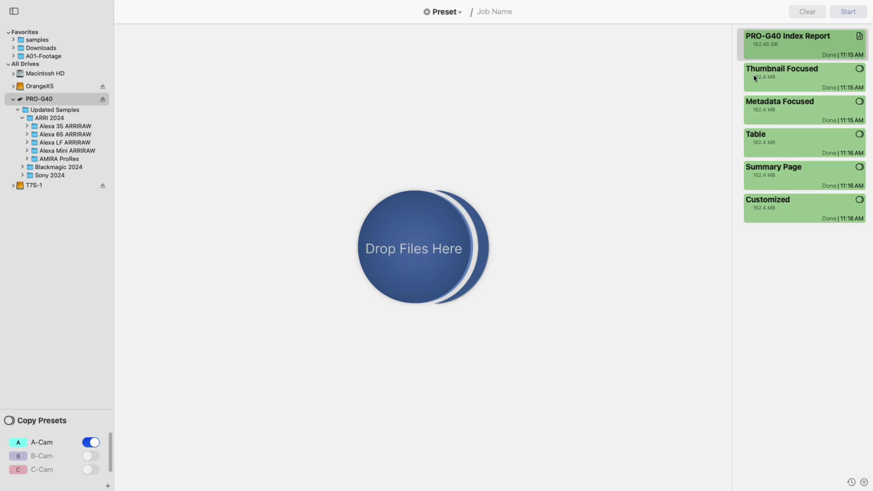
# Preview the Thumbnail Focused, Metadata Focused and Table job reports, scrolling each PDF.
pyautogui.click(787, 78)
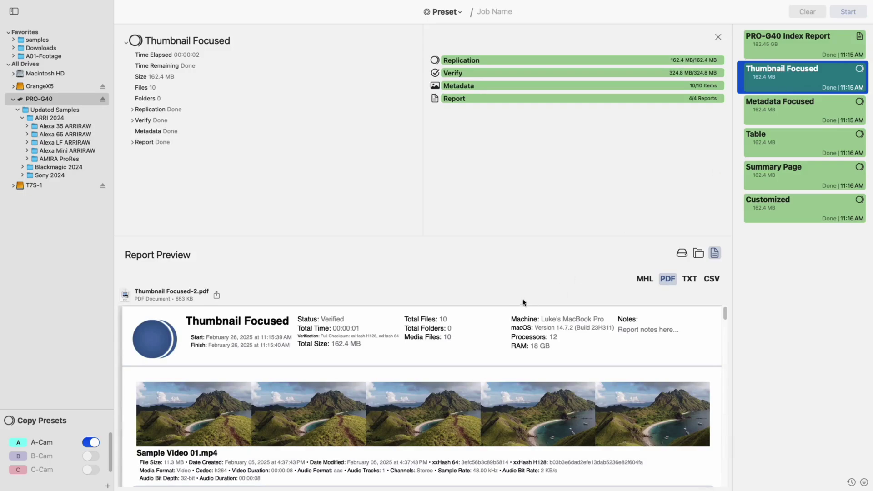
pyautogui.scroll(-8, 519, 350)
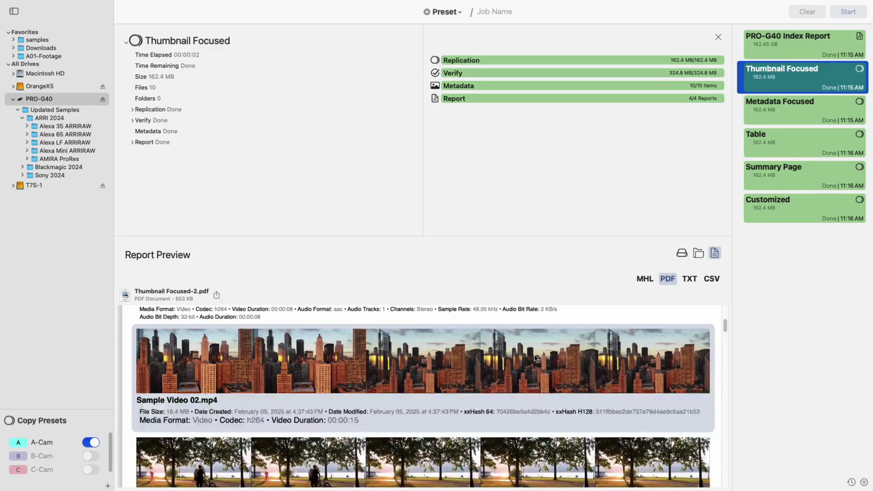
pyautogui.click(768, 118)
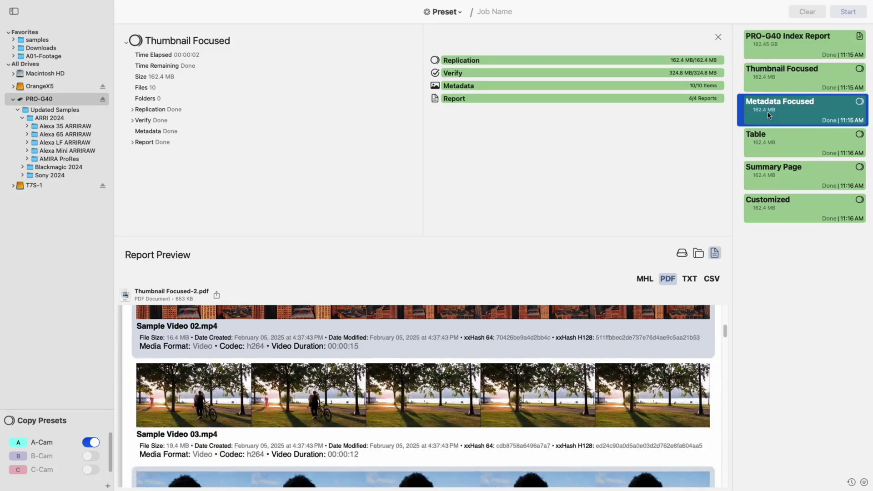
pyautogui.scroll(-3, 539, 363)
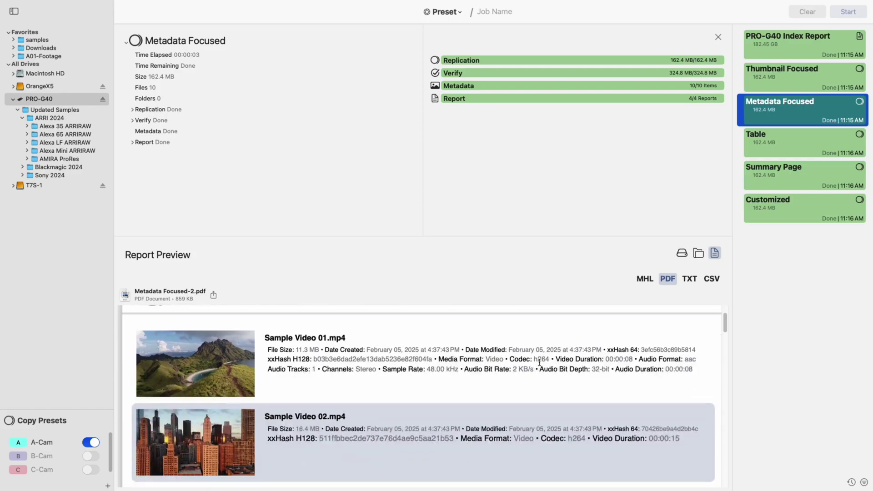
pyautogui.click(762, 137)
pyautogui.scroll(-15, 539, 376)
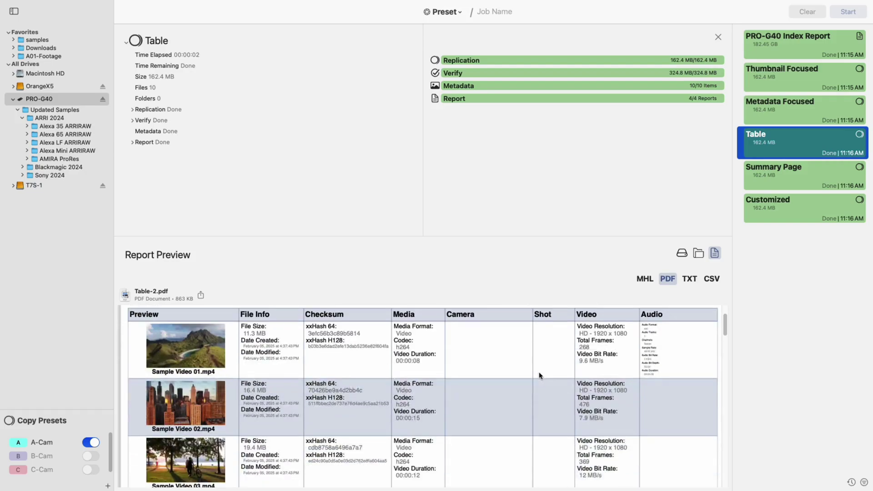
pyautogui.scroll(-8, 539, 376)
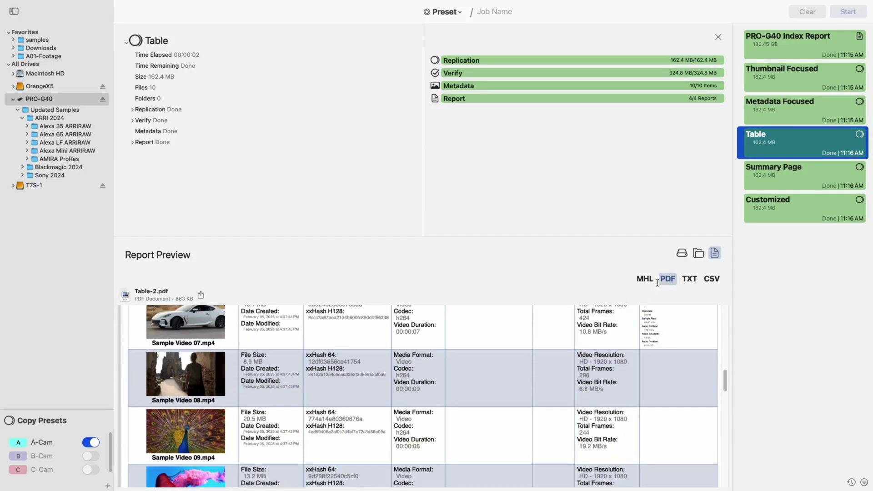
# Enlarge the Report Preview and scroll through the Summary Page job's Summary Page-2.pdf.
pyautogui.click(783, 178)
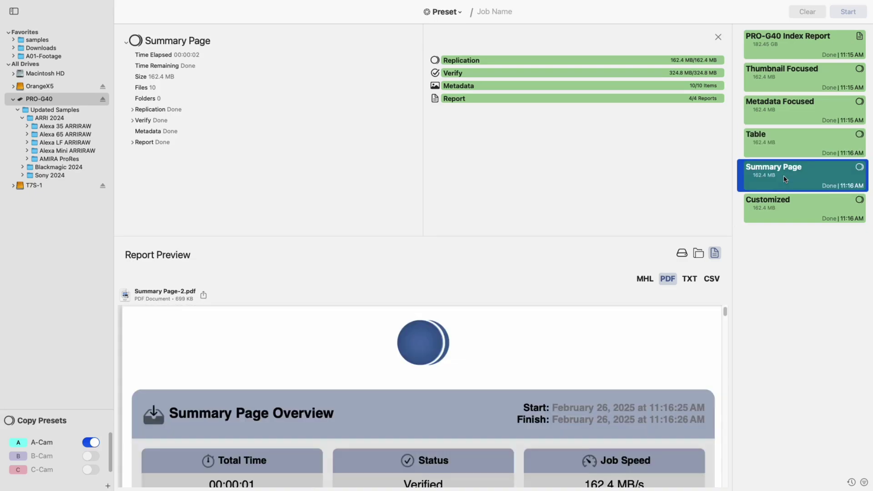
pyautogui.moveTo(643, 234); pyautogui.dragTo(641, 169)
pyautogui.scroll(-5, 628, 328)
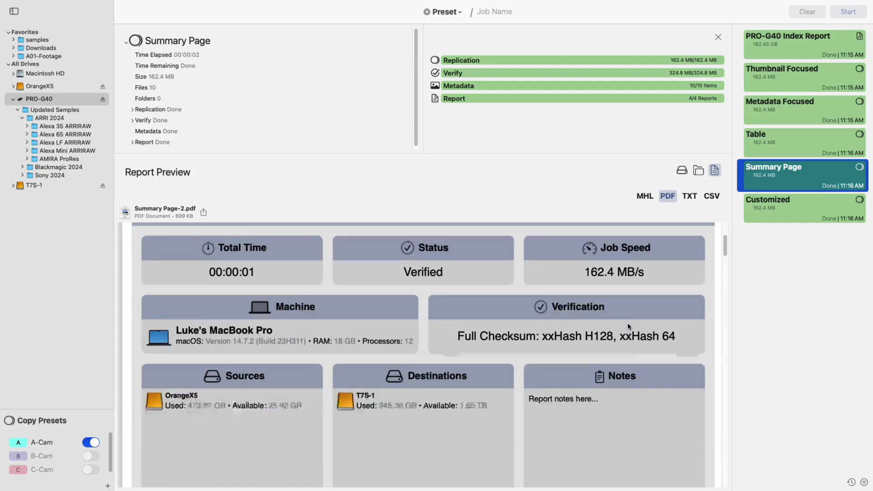
pyautogui.scroll(-8, 628, 326)
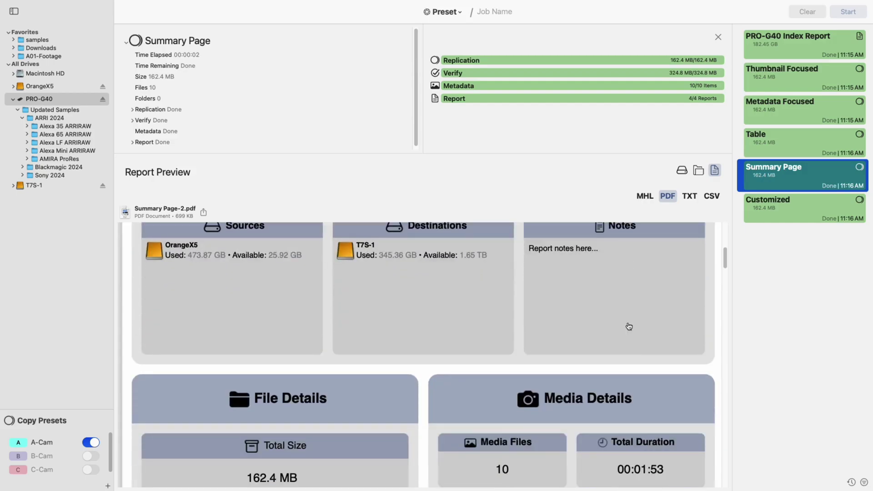
pyautogui.scroll(-8, 627, 325)
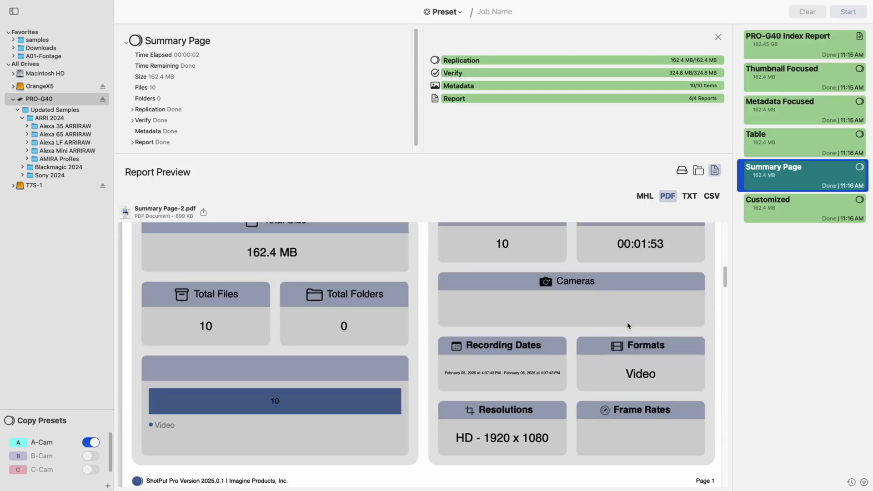
pyautogui.scroll(-4, 628, 325)
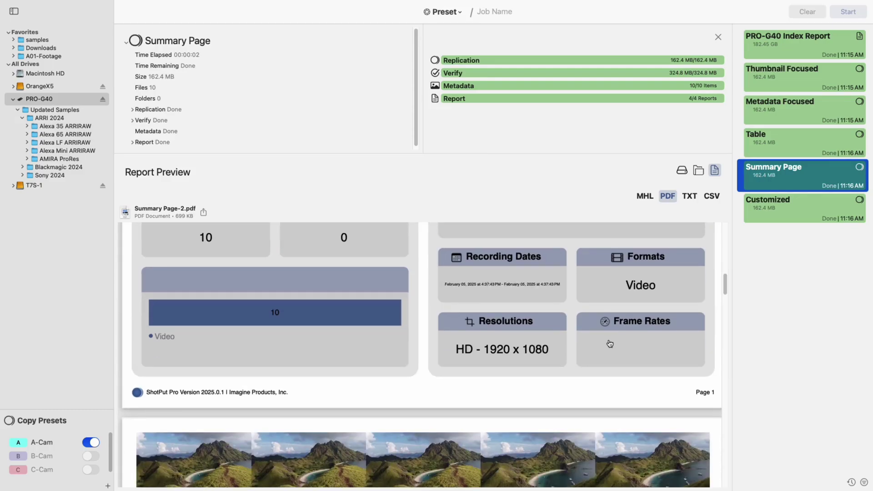
# Scroll through the Customized job's Customized-2.pdf with thumbnails, metadata and hashes, then back up.
pyautogui.click(717, 37)
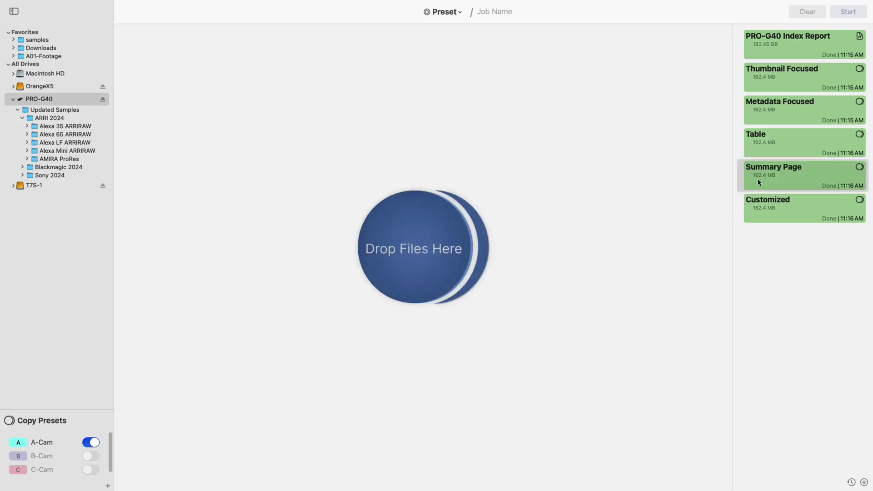
pyautogui.click(780, 204)
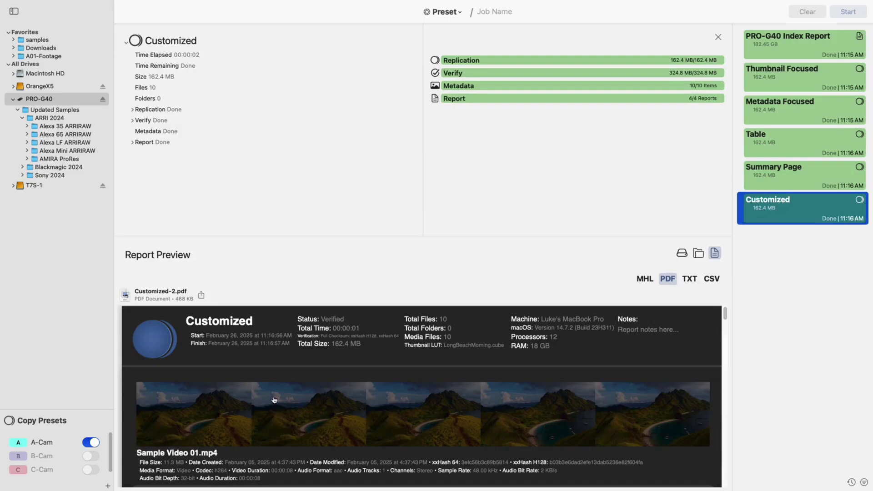
pyautogui.scroll(-2, 386, 412)
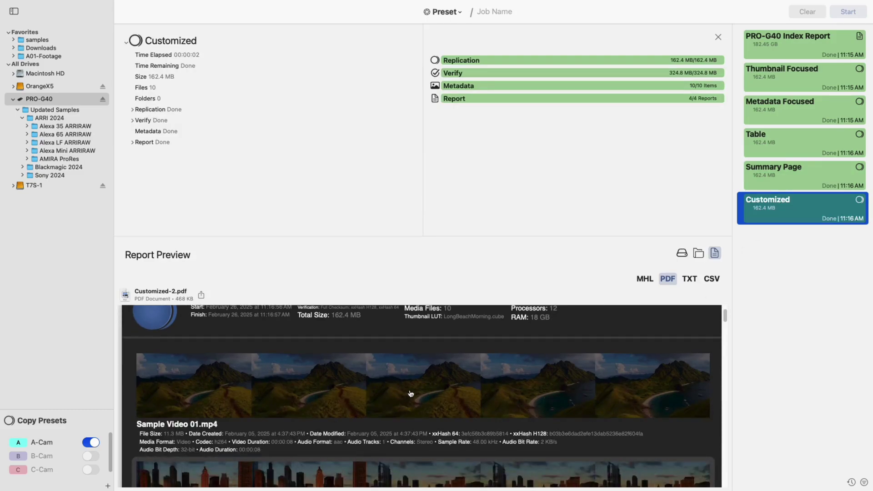
pyautogui.scroll(-3, 412, 386)
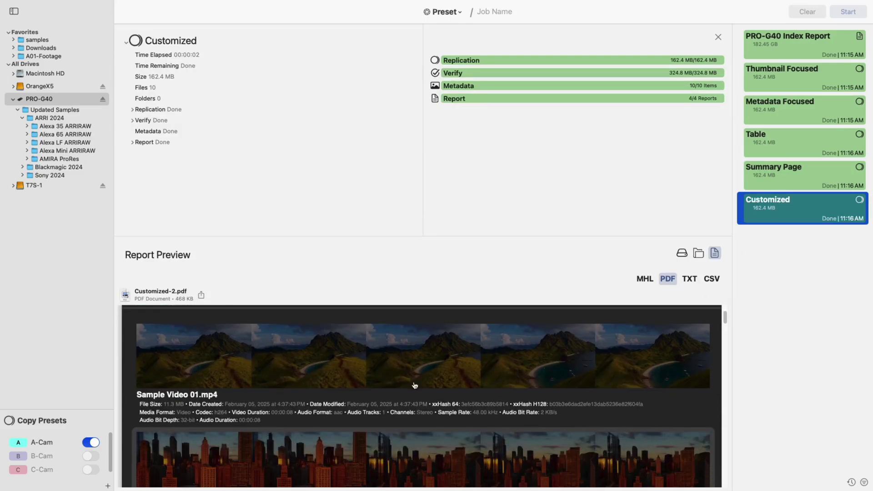
pyautogui.scroll(-12, 419, 385)
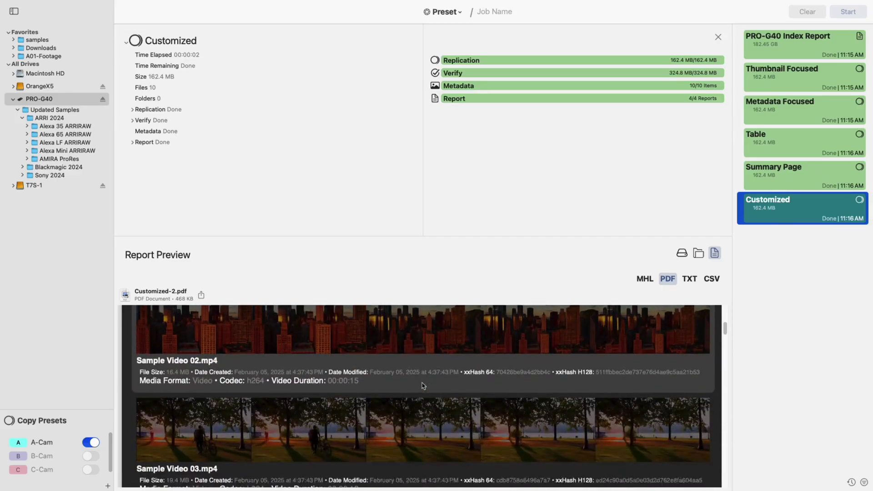
pyautogui.scroll(-15, 422, 386)
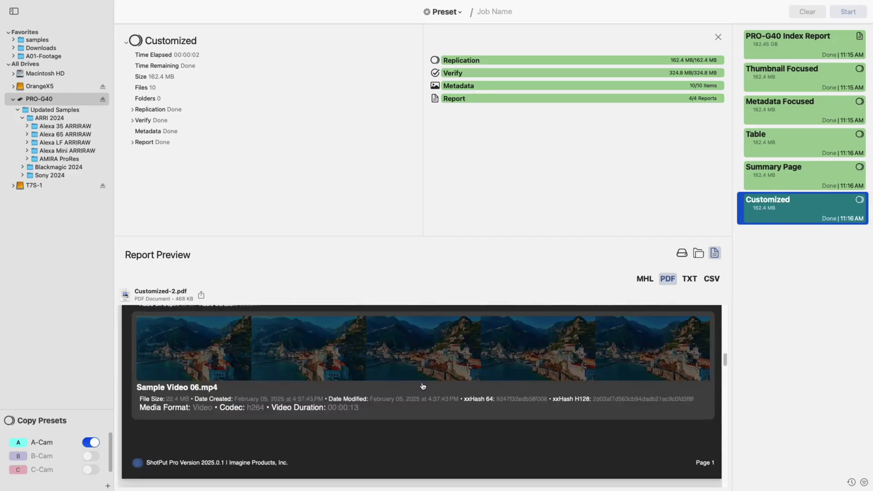
pyautogui.scroll(-15, 422, 385)
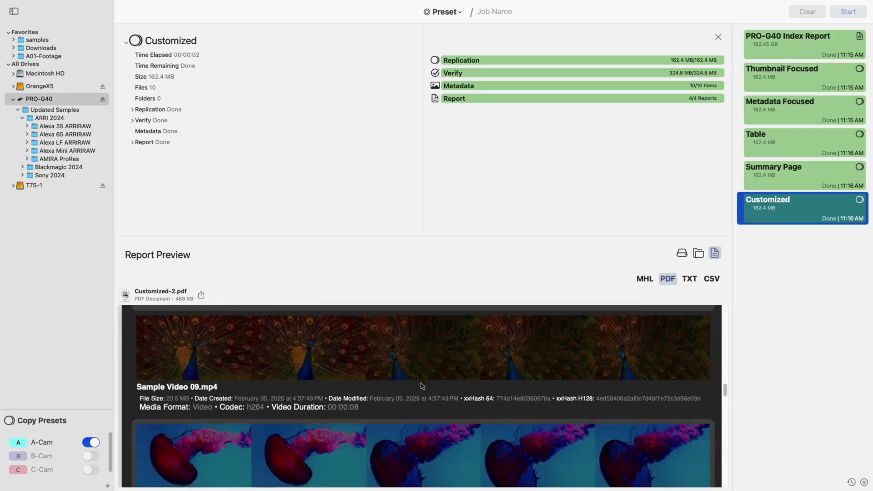
pyautogui.scroll(-10, 422, 386)
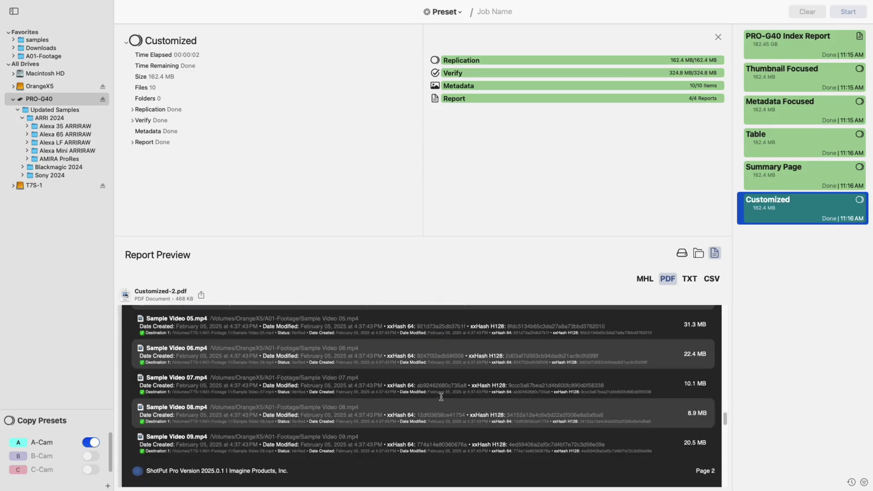
pyautogui.moveTo(724, 418); pyautogui.dragTo(728, 313)
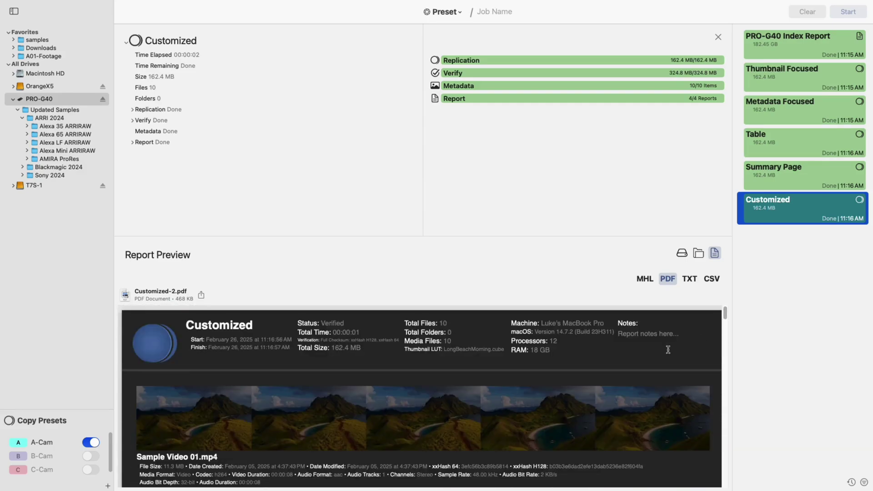
# Keep the Type and Job Status filters at All, then show the 919-job dated history.
pyautogui.click(717, 38)
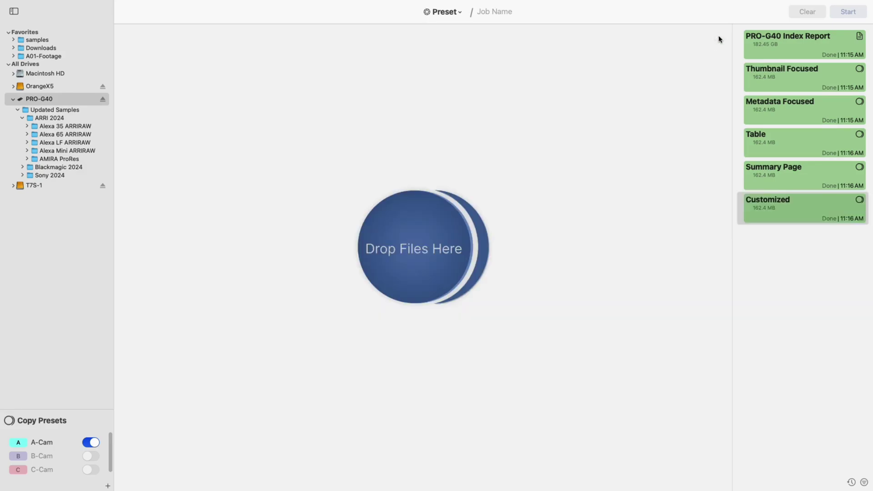
pyautogui.click(863, 483)
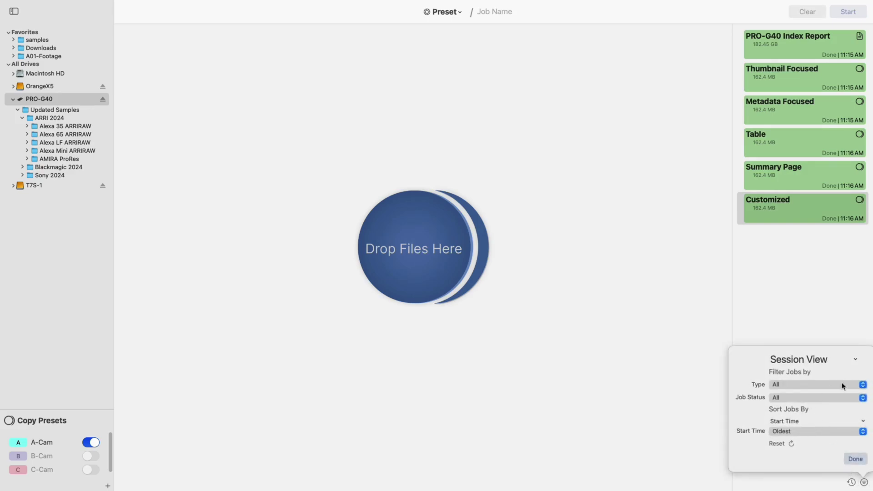
pyautogui.click(862, 385)
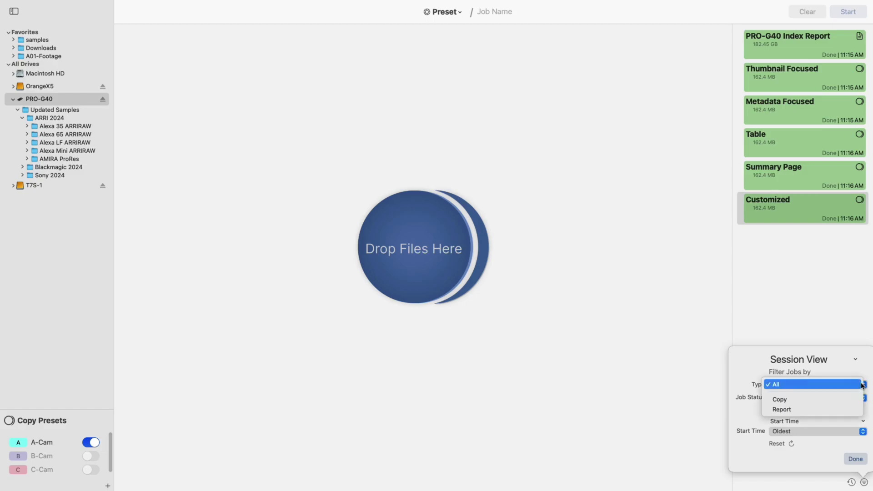
pyautogui.click(739, 412)
pyautogui.click(862, 398)
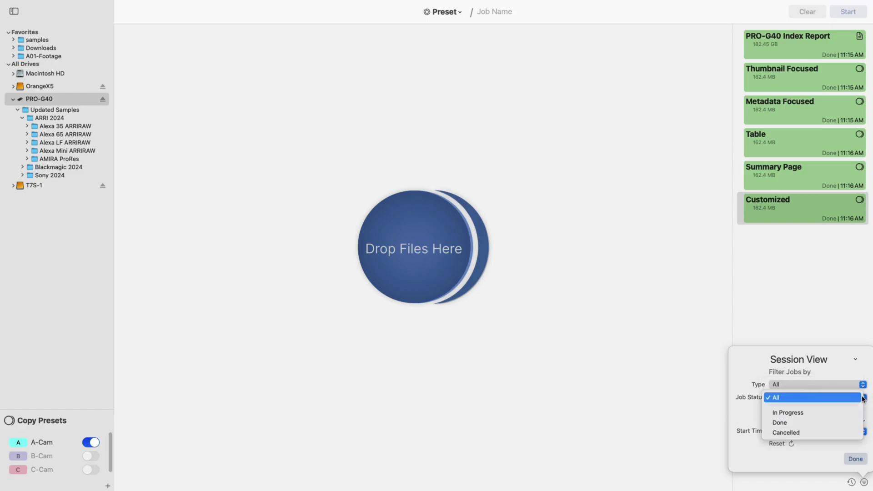
pyautogui.click(742, 419)
pyautogui.click(855, 458)
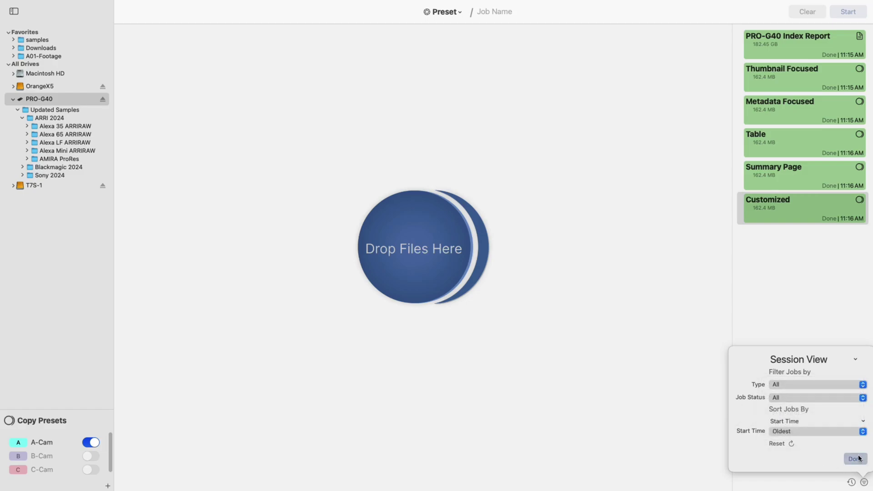
pyautogui.click(851, 482)
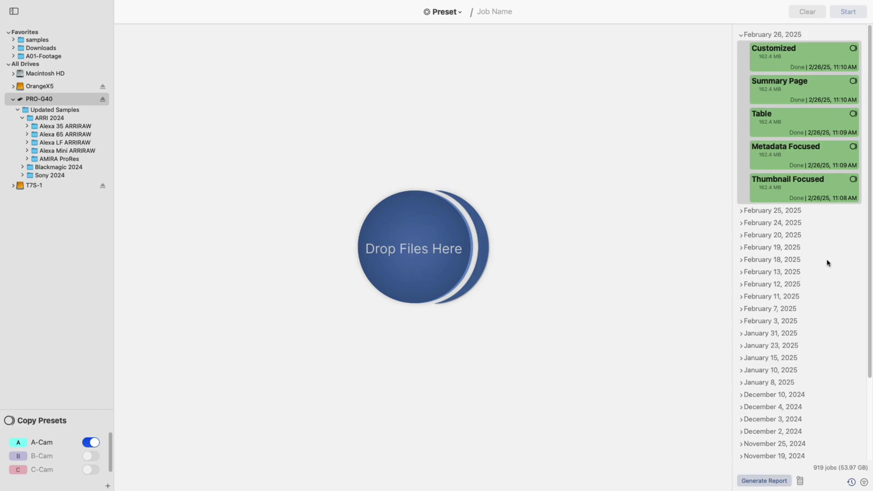
# Set up a wrap report for February 26's five jobs, always re-analyzing media, with CSV and TXT formats.
pyautogui.click(767, 36)
pyautogui.click(764, 481)
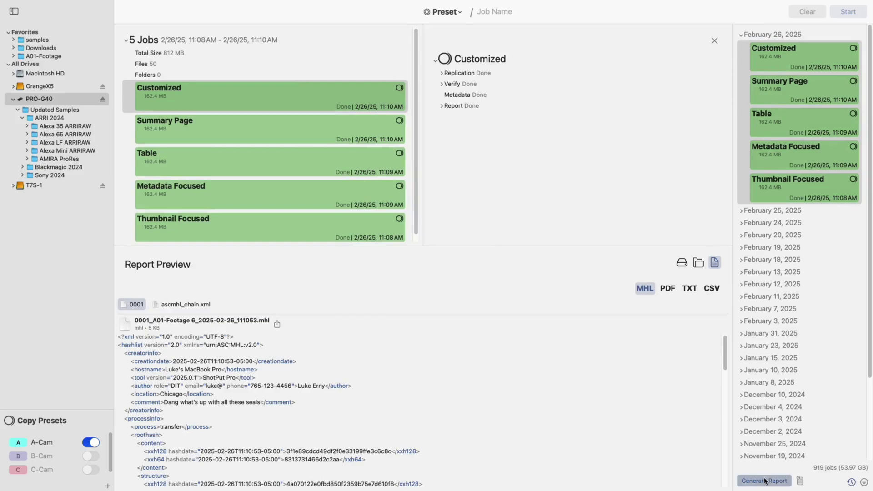
pyautogui.click(767, 345)
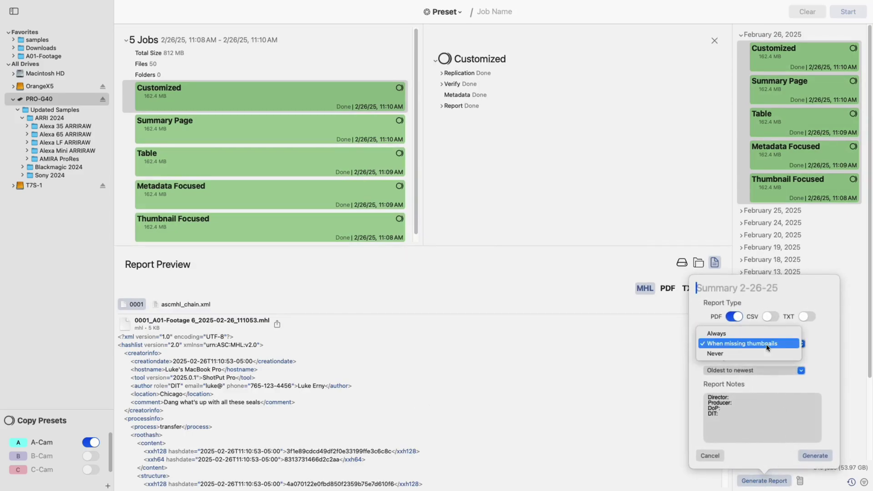
pyautogui.click(758, 338)
pyautogui.click(770, 316)
pyautogui.click(806, 317)
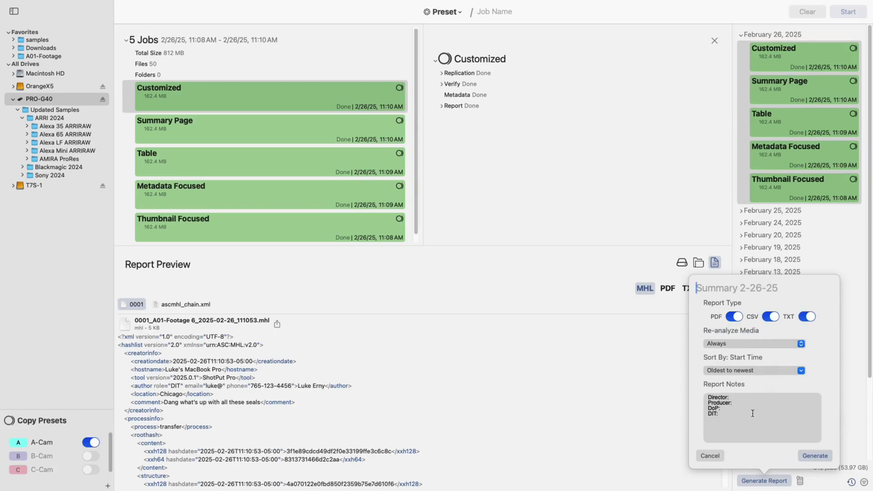
pyautogui.click(709, 455)
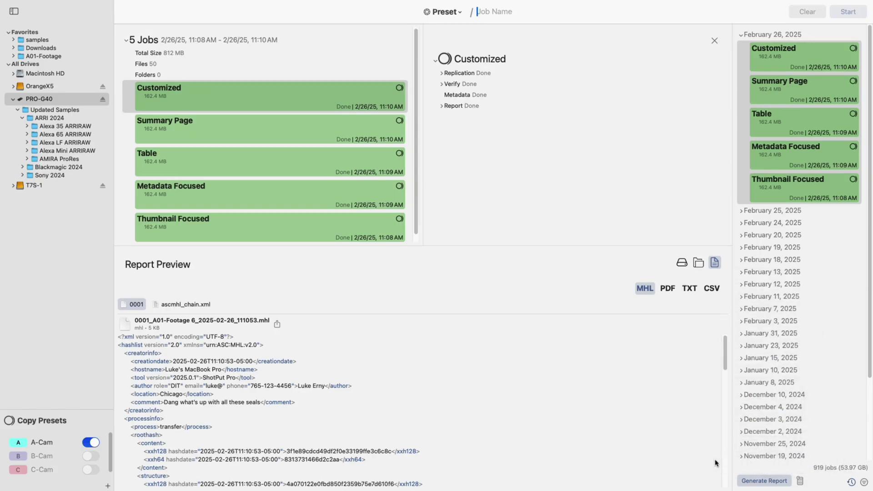
# Close the Customized job details and switch the job mode to Simple.
pyautogui.click(714, 41)
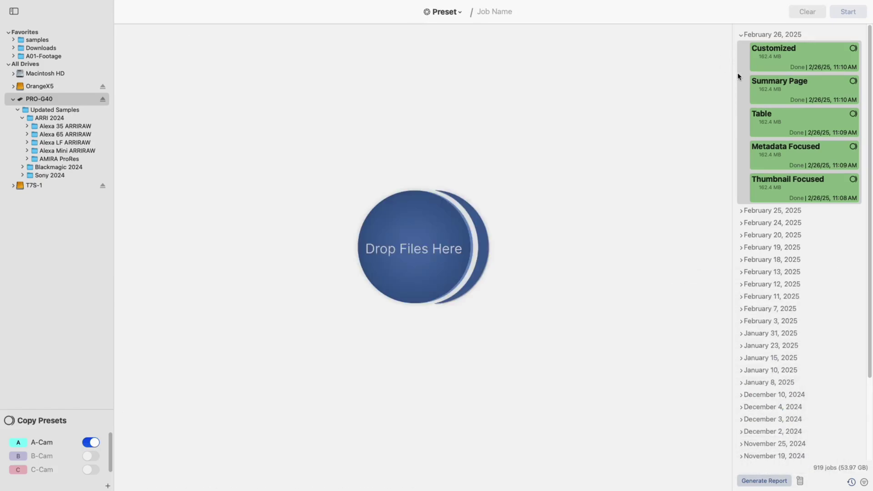
pyautogui.click(448, 12)
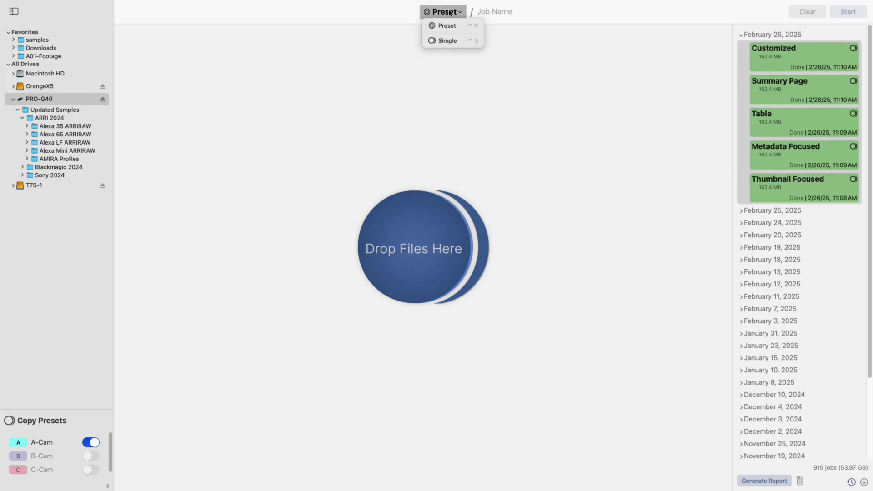
pyautogui.click(443, 40)
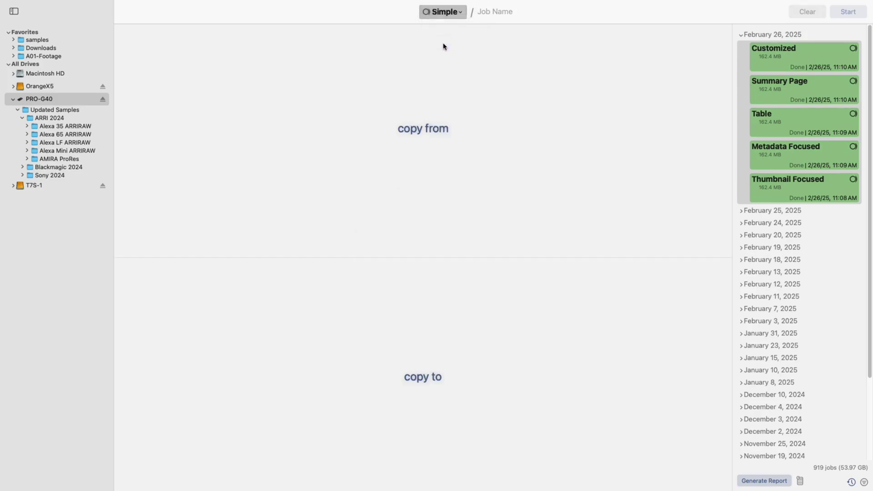
# Add the Alexa 35 and Alexa 65 ARRIRAW folders as sources and T7S-1 as destination.
pyautogui.click(77, 265)
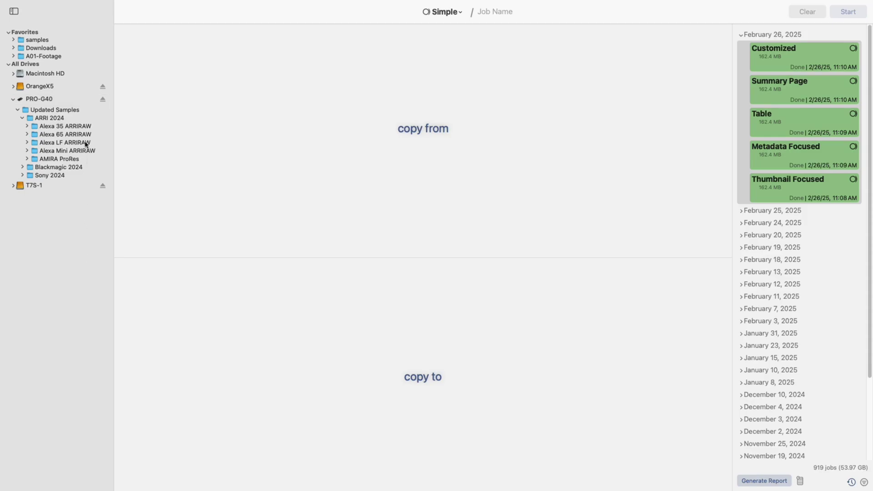
pyautogui.moveTo(54, 128); pyautogui.dragTo(171, 112)
pyautogui.moveTo(78, 138); pyautogui.dragTo(224, 98)
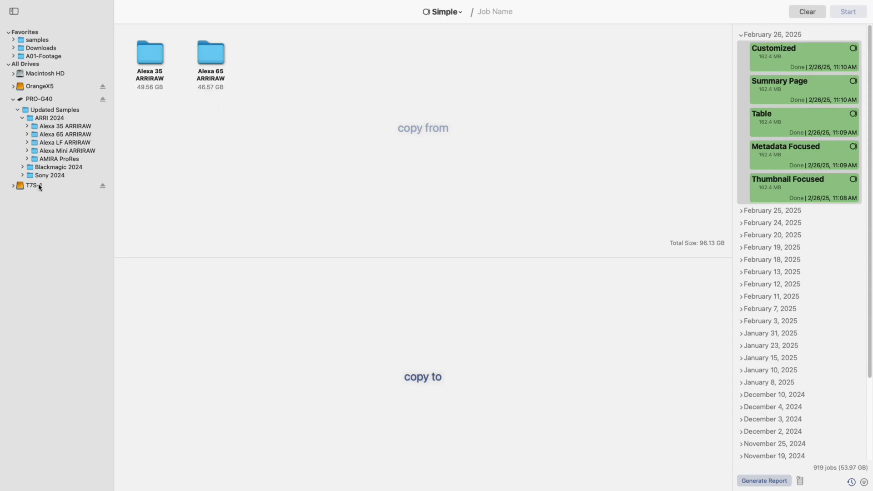
pyautogui.moveTo(40, 186); pyautogui.dragTo(220, 297)
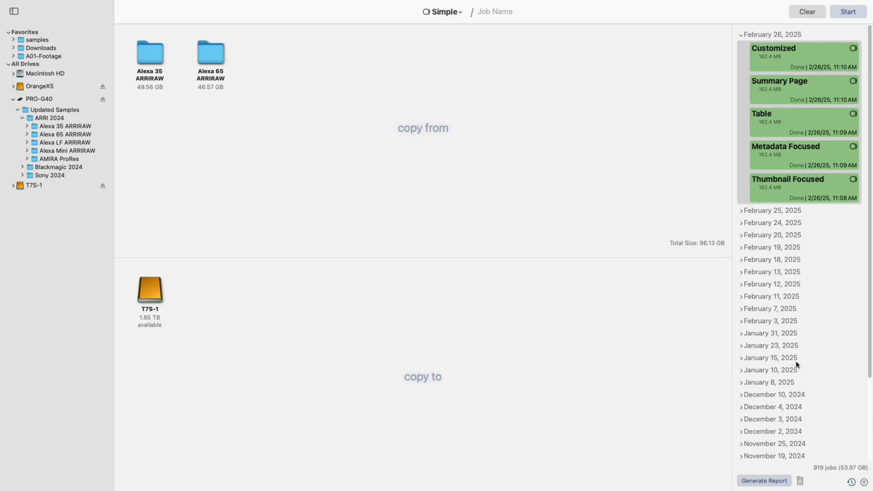
# List today's jobs, clear the queued ARRIRAW folders and T7S-1, and select Thumbnail Focused.
pyautogui.click(851, 481)
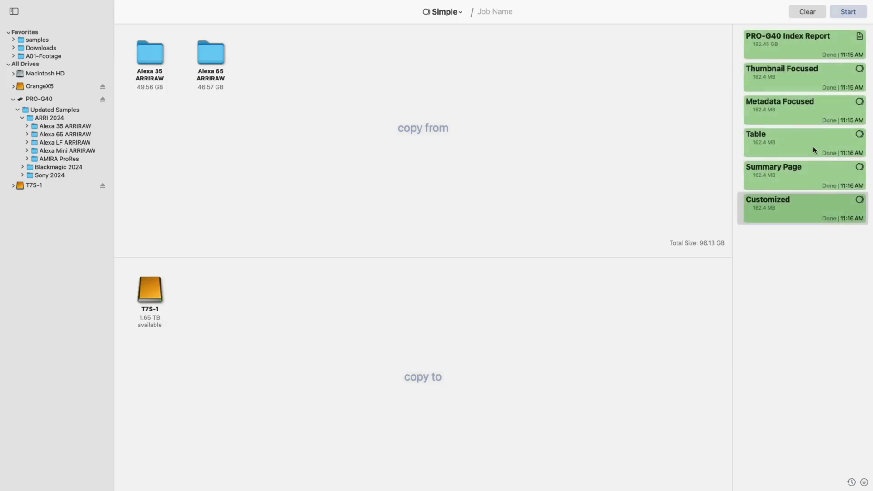
pyautogui.click(803, 12)
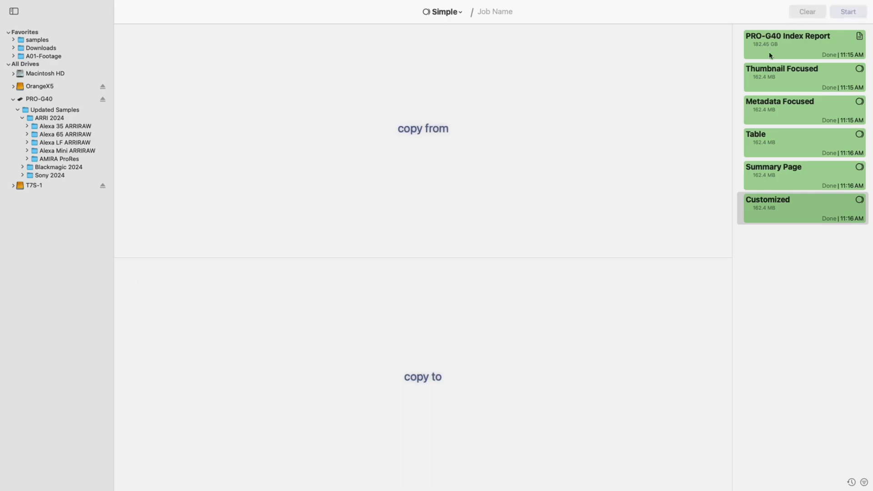
pyautogui.click(767, 77)
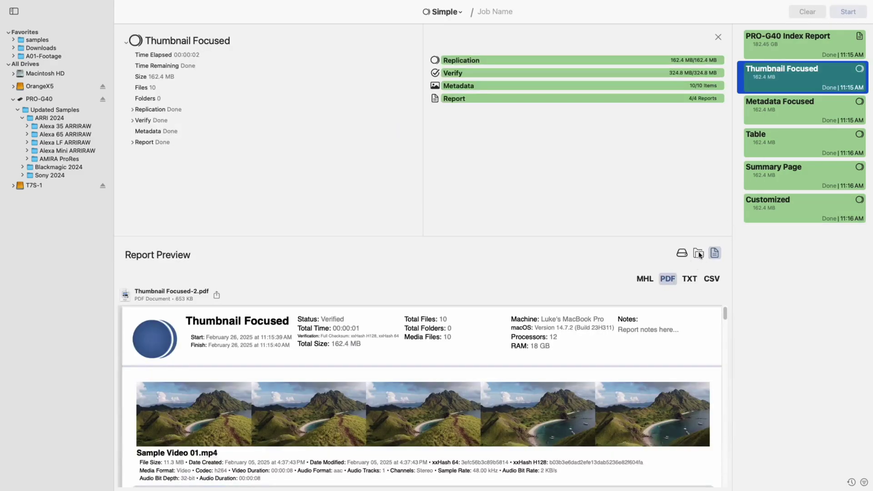
# View the Thumbnail Focused job's tree and flow, then preview its report as TXT.
pyautogui.click(698, 253)
pyautogui.click(682, 254)
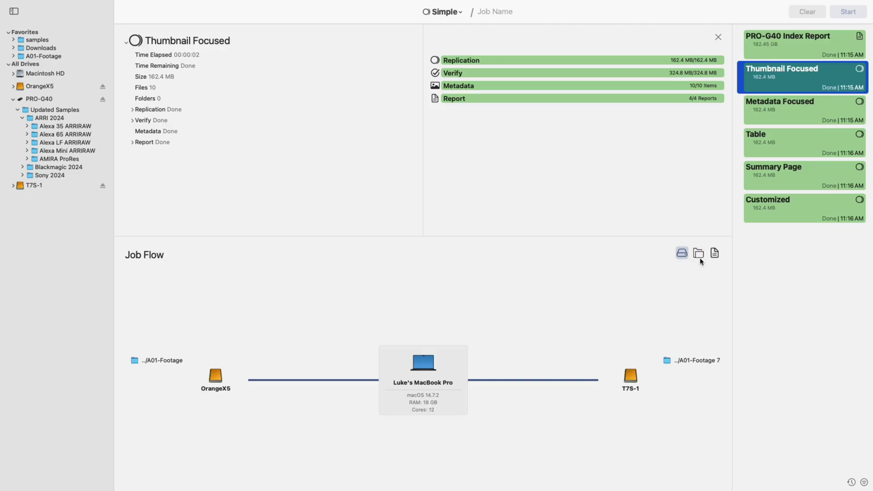
pyautogui.click(715, 254)
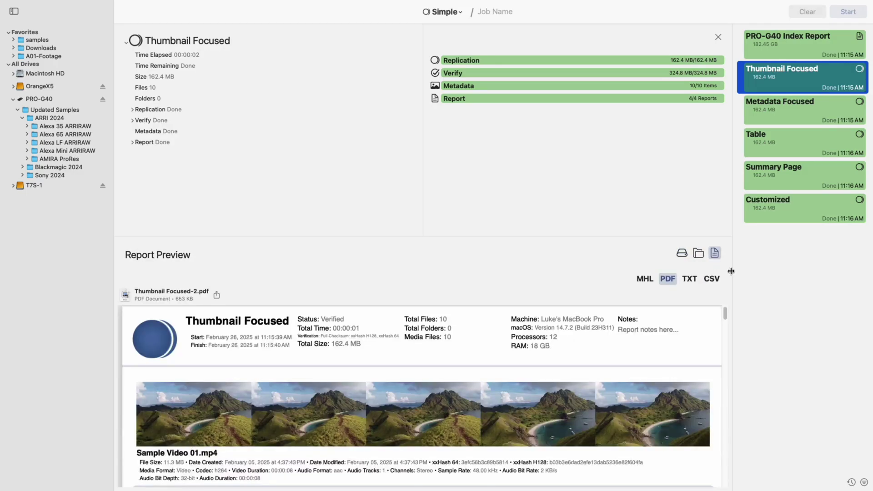
pyautogui.click(689, 279)
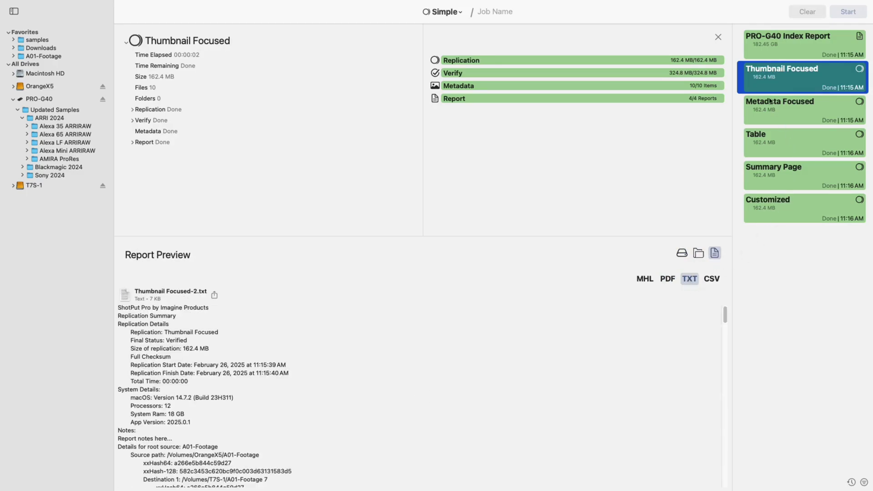
pyautogui.click(718, 38)
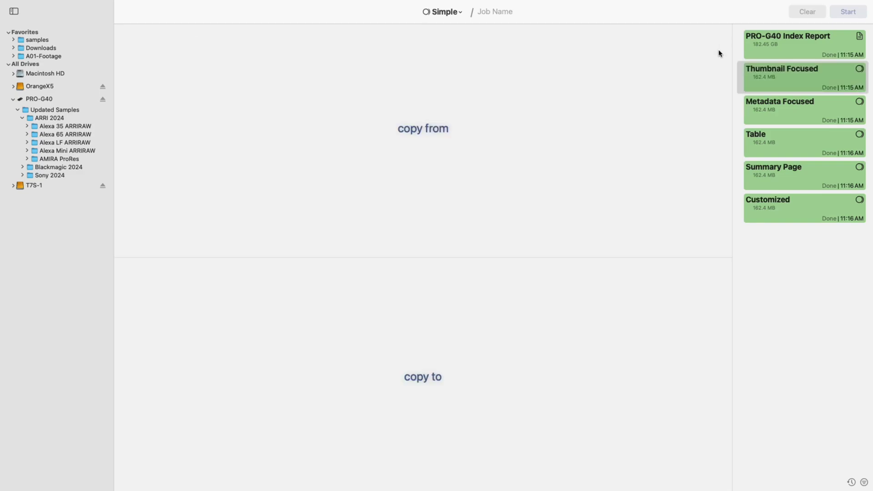
pyautogui.click(448, 12)
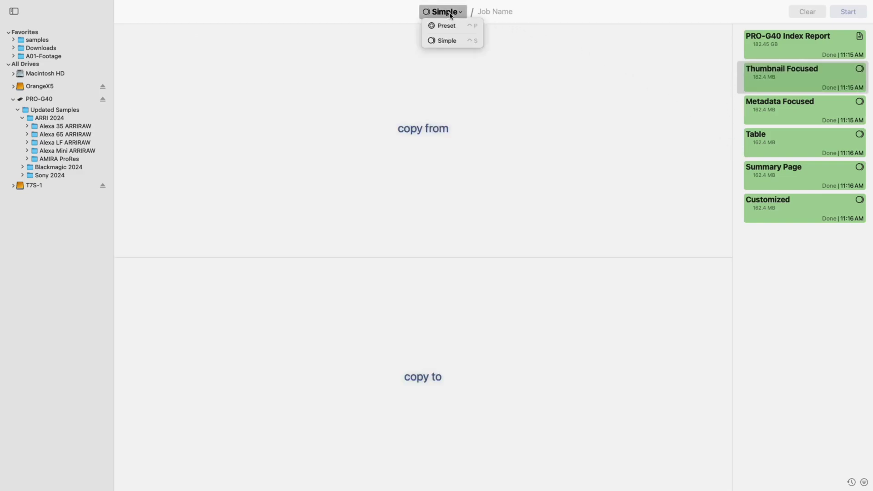
pyautogui.click(443, 58)
pyautogui.click(487, 10)
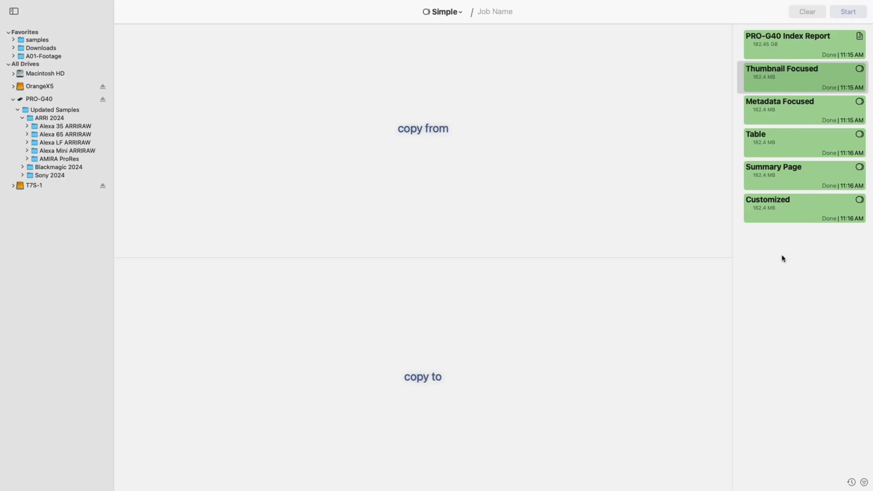
pyautogui.press('super+comma')
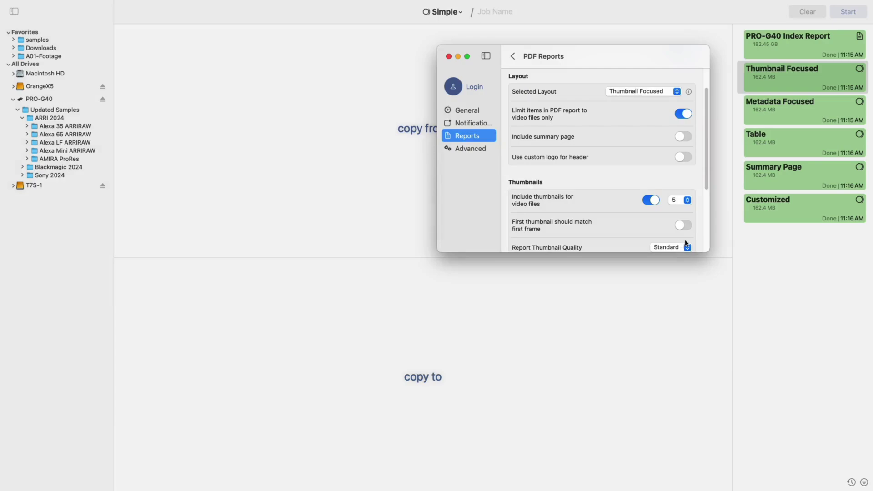
pyautogui.click(475, 112)
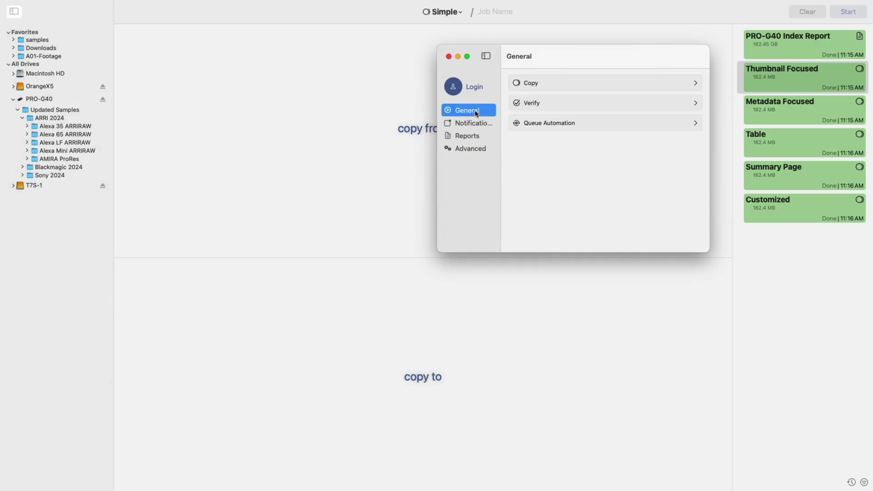
pyautogui.click(470, 128)
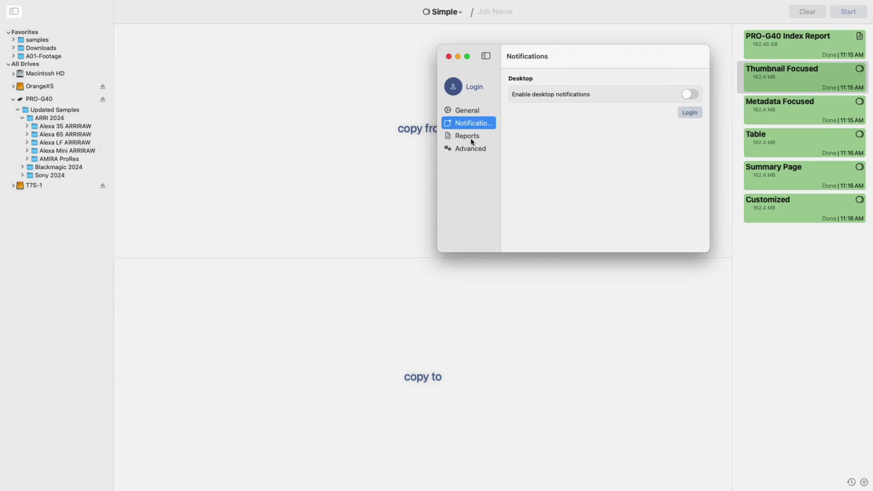
pyautogui.click(472, 137)
pyautogui.click(472, 151)
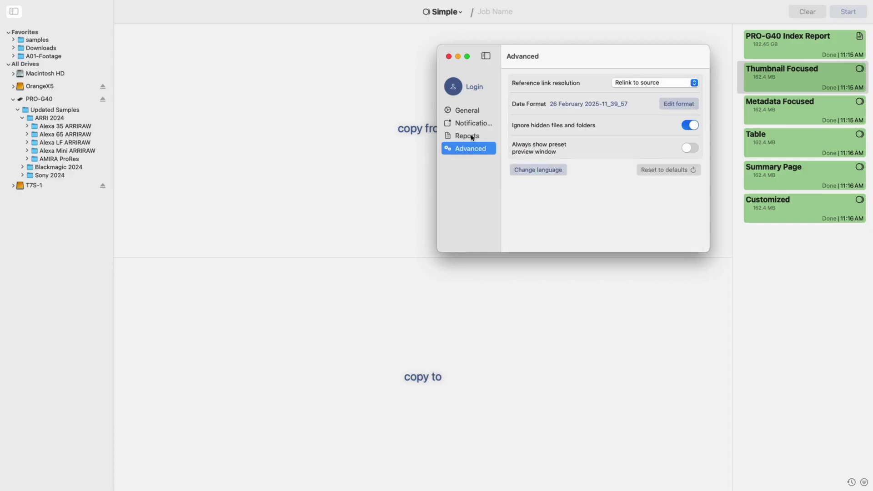
pyautogui.click(448, 56)
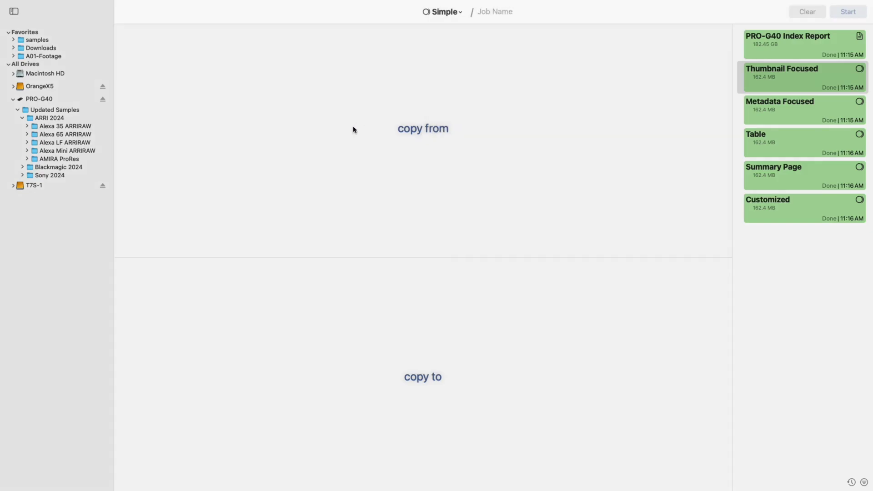